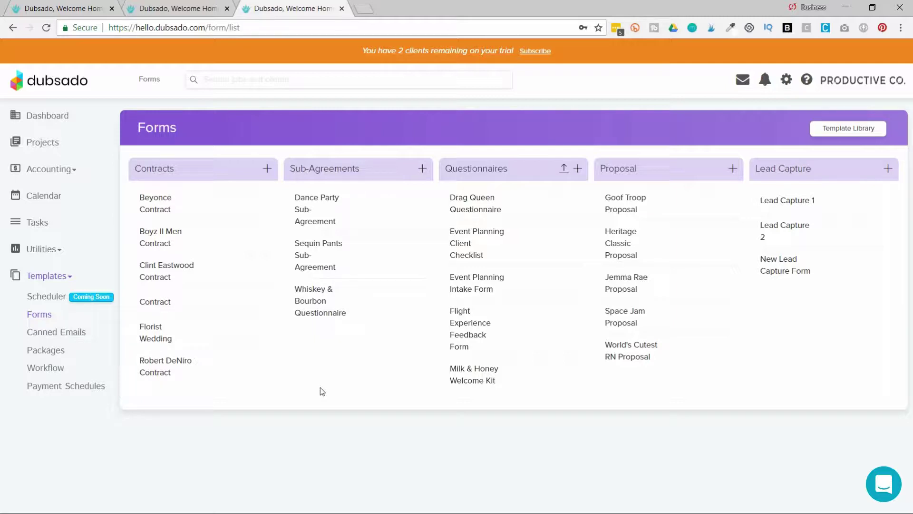
Open Lead Capture 1 in the form editor and try dragging the event date question higher.
mouse_move(722, 281)
left_click(785, 200)
scroll(383, 249, "down", 2)
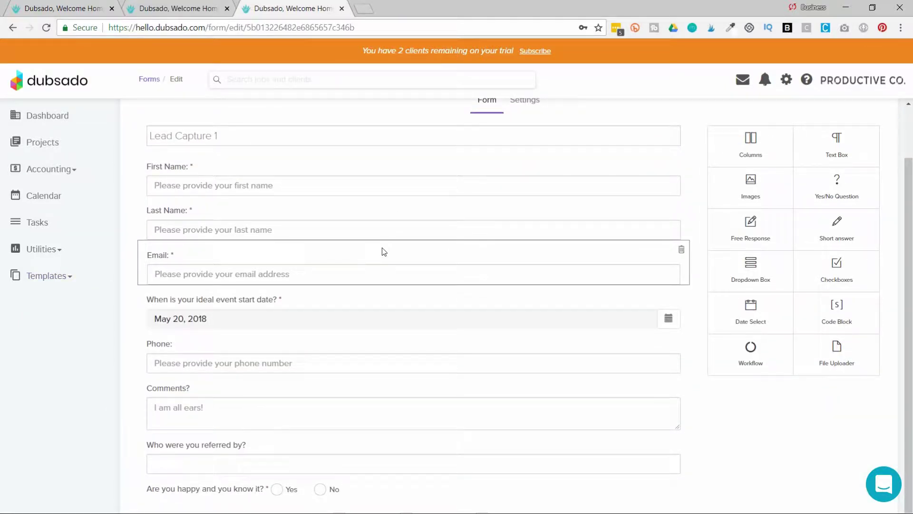
scroll(382, 247, "up", 2)
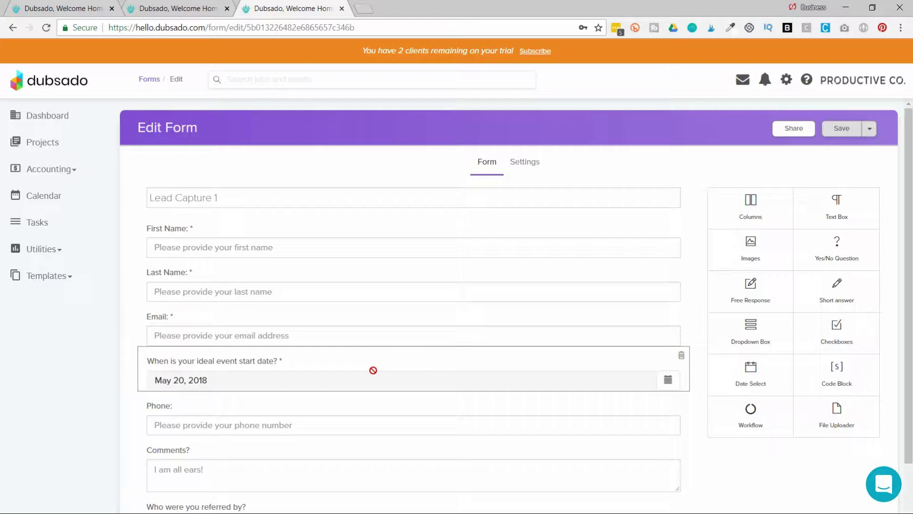
left_click_drag(373, 370, 391, 241)
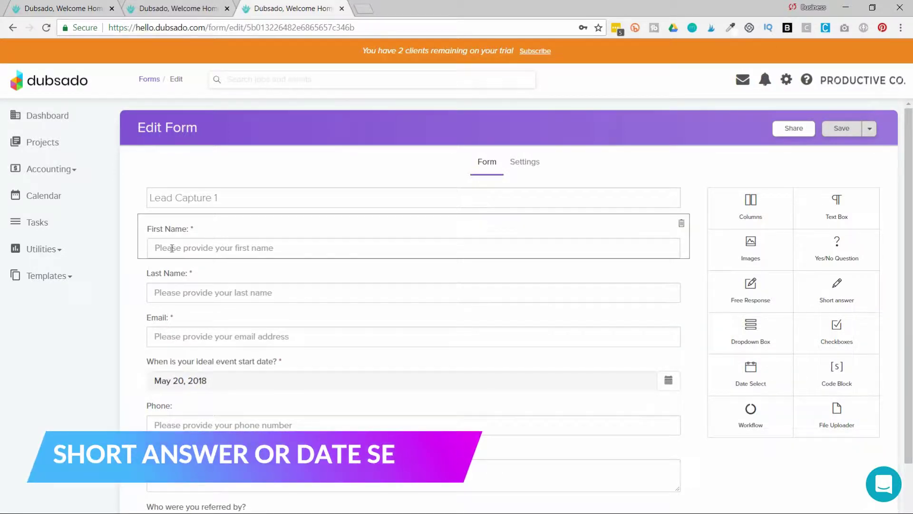
left_click(252, 238)
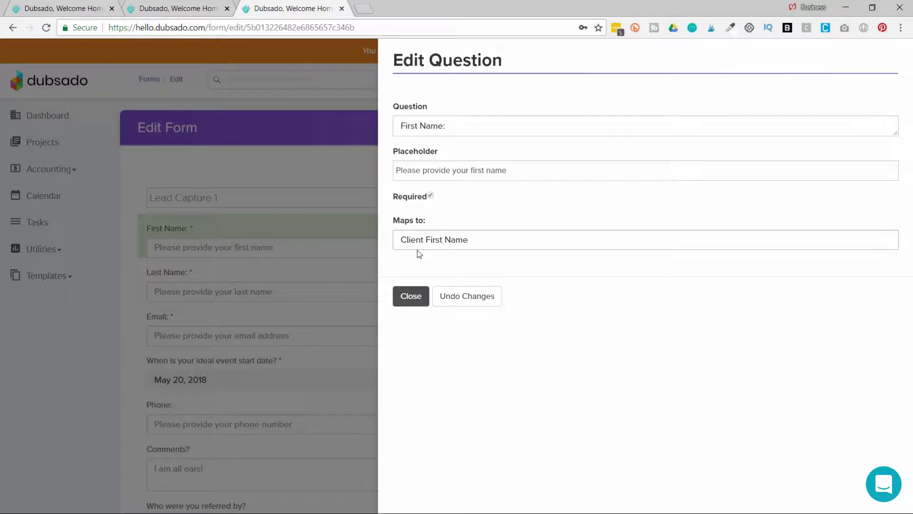
left_click(580, 241)
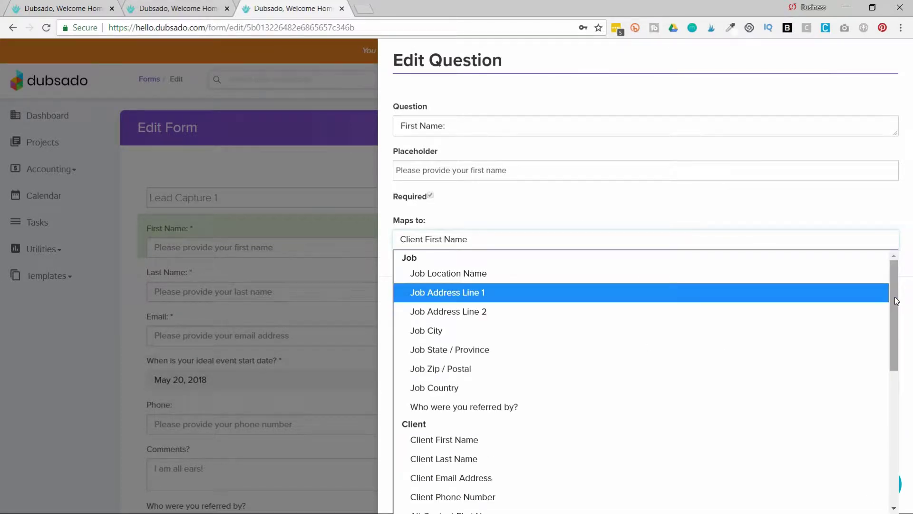
left_click_drag(895, 296, 897, 485)
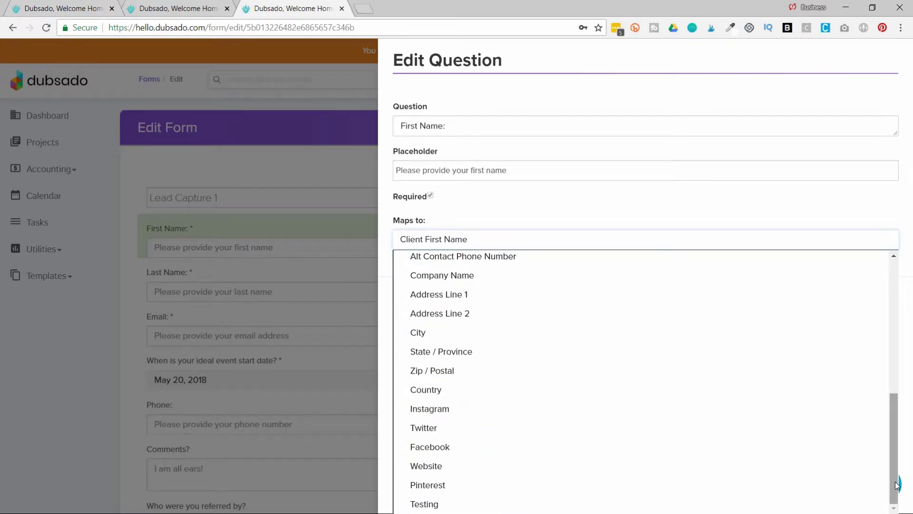
mouse_move(896, 482)
left_mouse_down()
mouse_move(901, 340)
mouse_move(888, 489)
left_mouse_up()
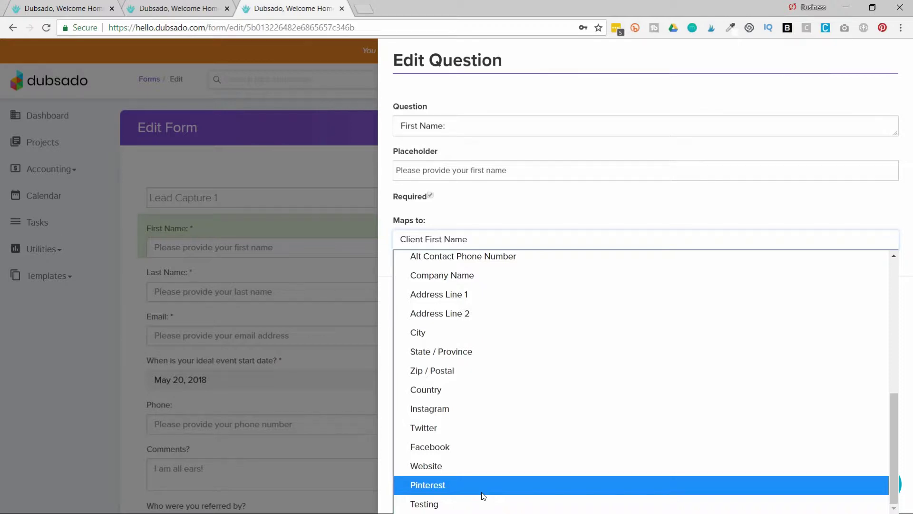
left_click(296, 171)
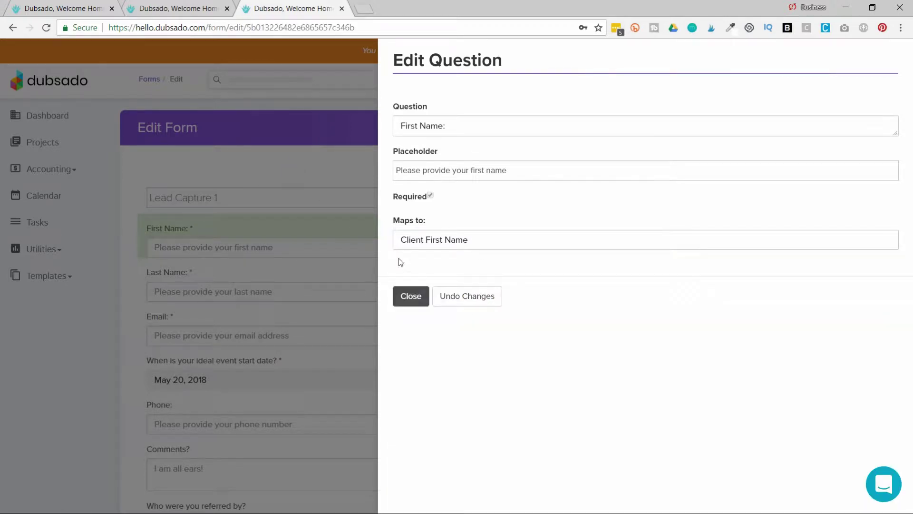
left_click(410, 296)
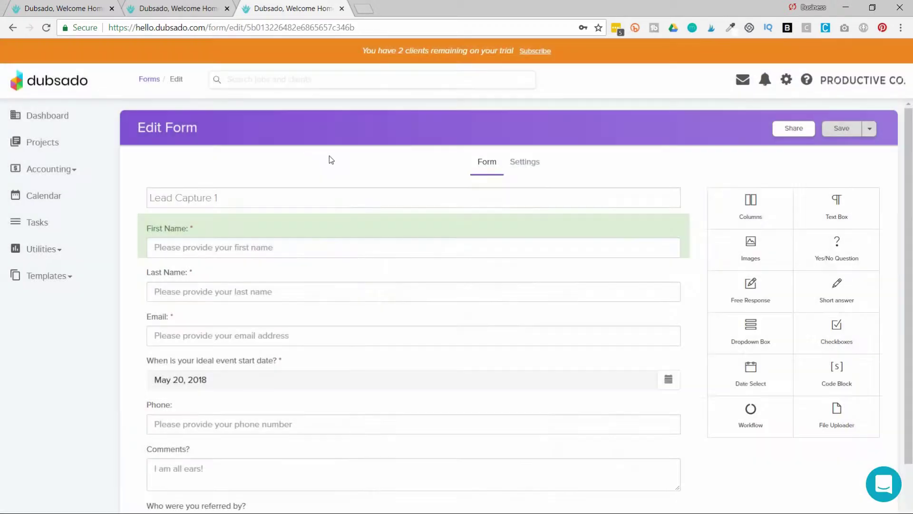
Leave the form editor for account settings and bring up the Custom Mapped Fields page.
left_click(786, 81)
left_click(513, 104)
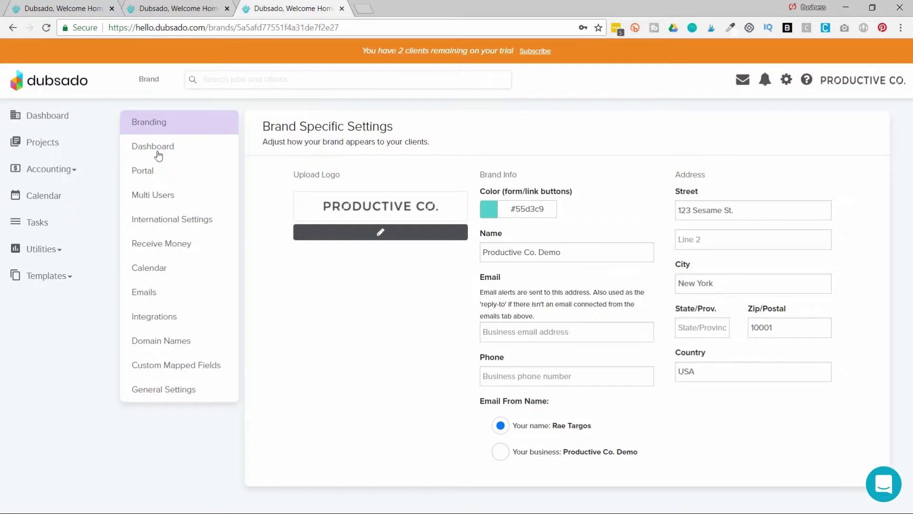
left_click(176, 370)
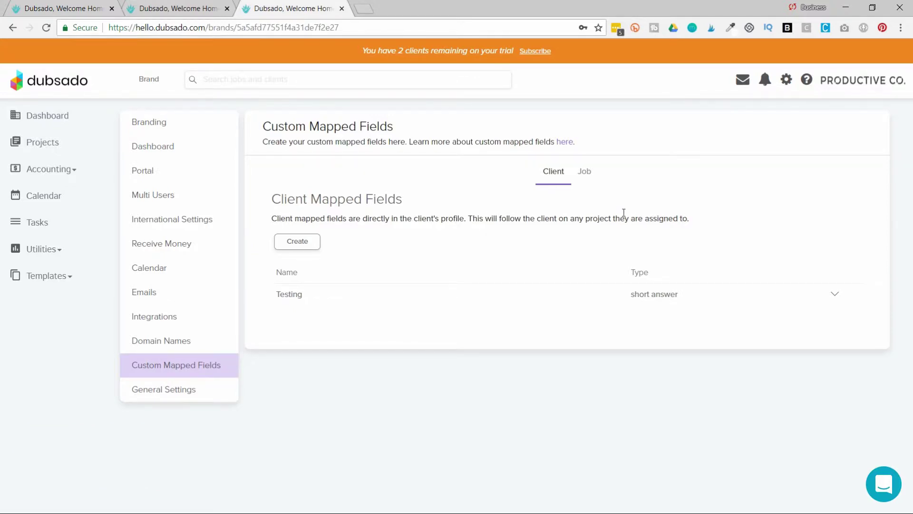
Compare the Job and Client mapped fields, then start a new blank client mapped field.
left_click(587, 175)
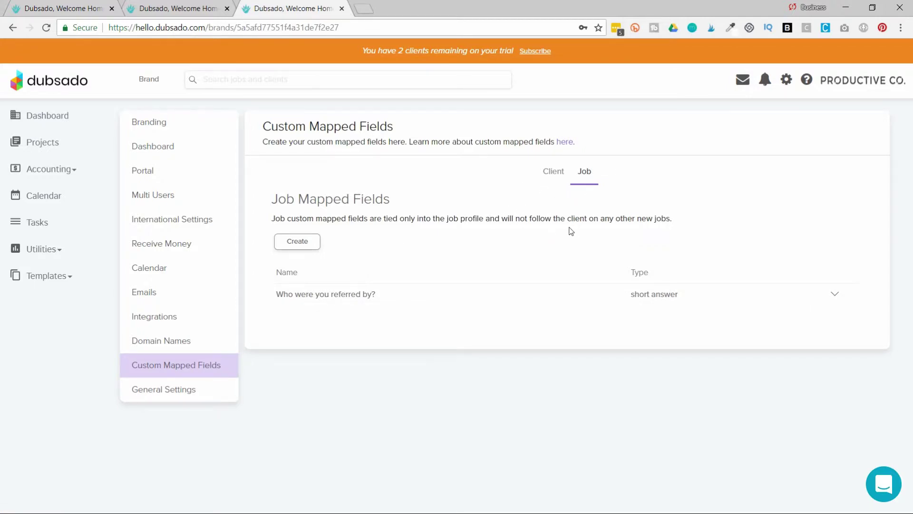
left_click(553, 177)
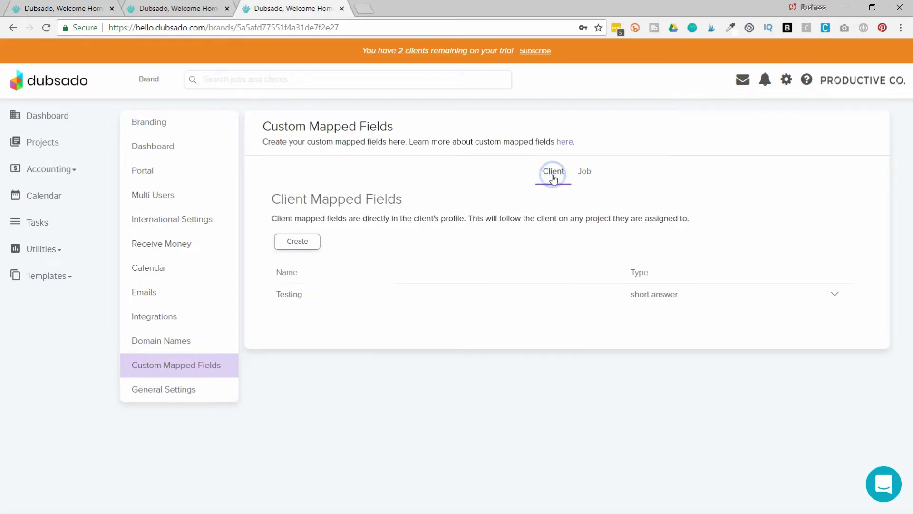
left_click(588, 177)
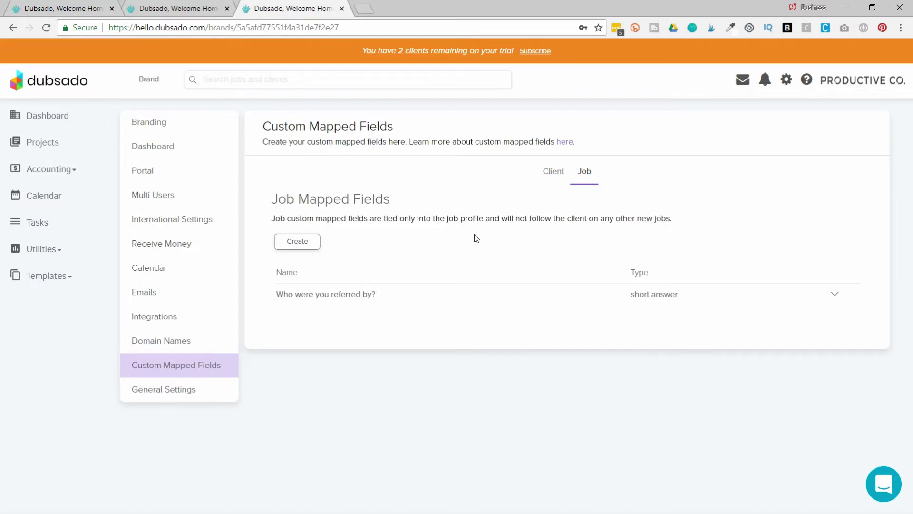
left_click(548, 180)
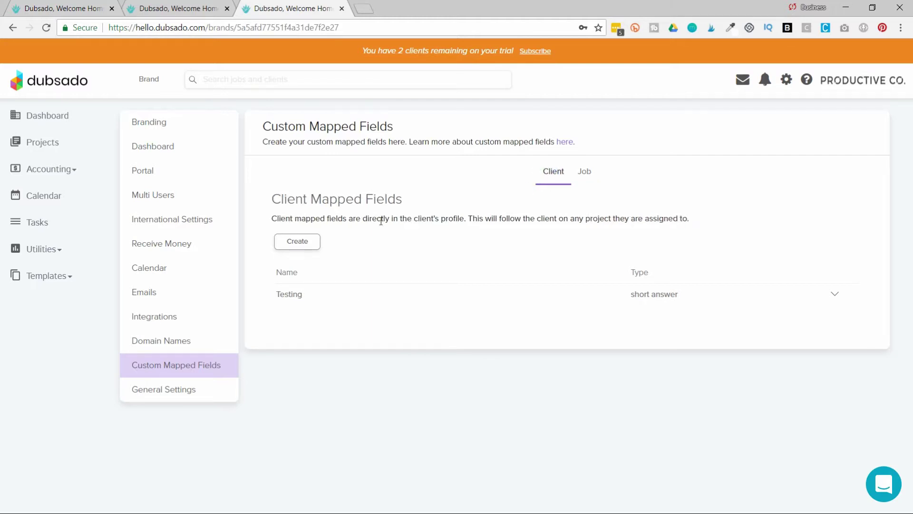
left_click(295, 240)
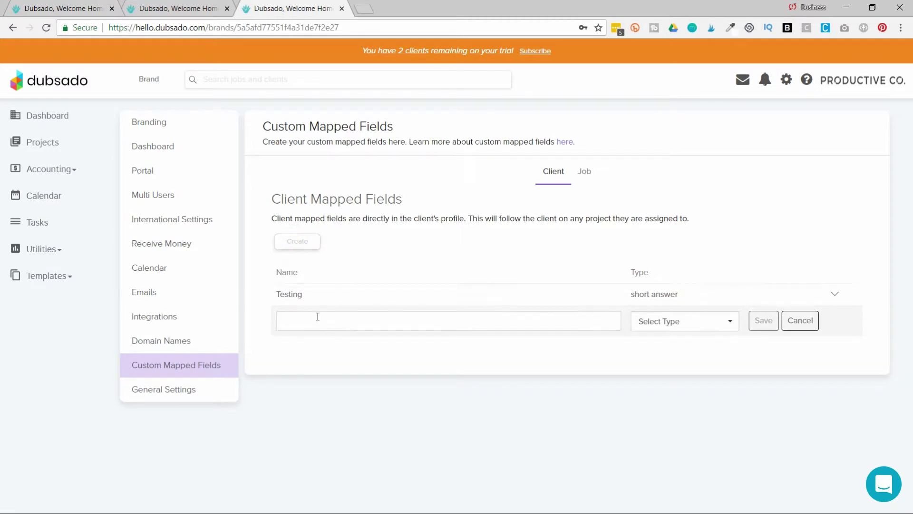
Save a new client mapped field named 'YouTube' as short answer, then return to the first tab.
left_click(318, 316)
type("YouTube")
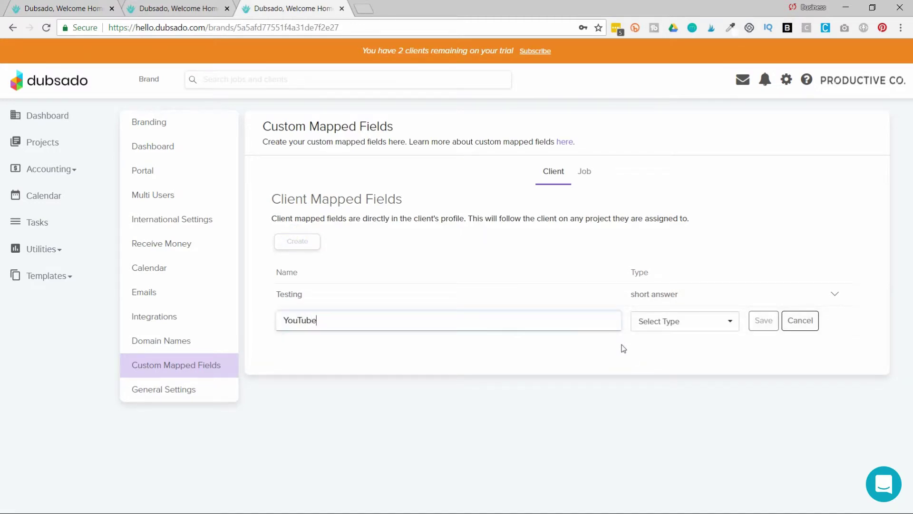
left_click(708, 326)
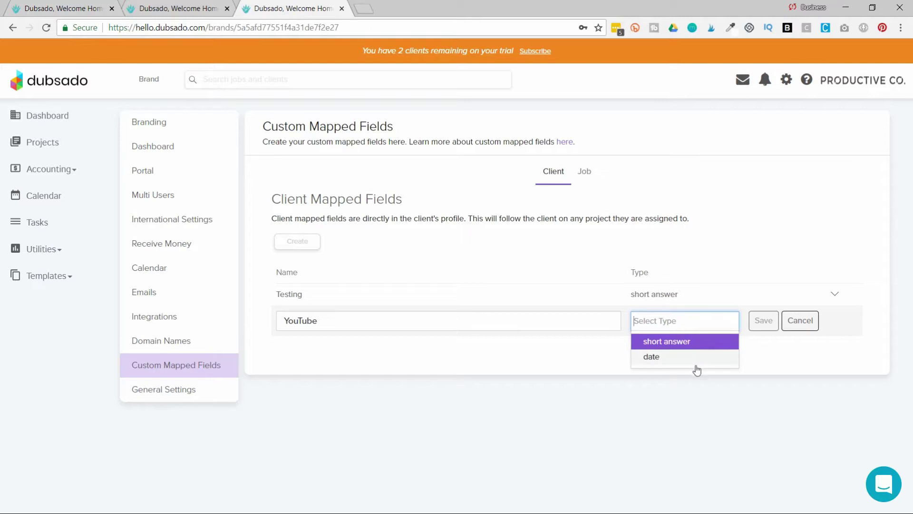
left_click(730, 341)
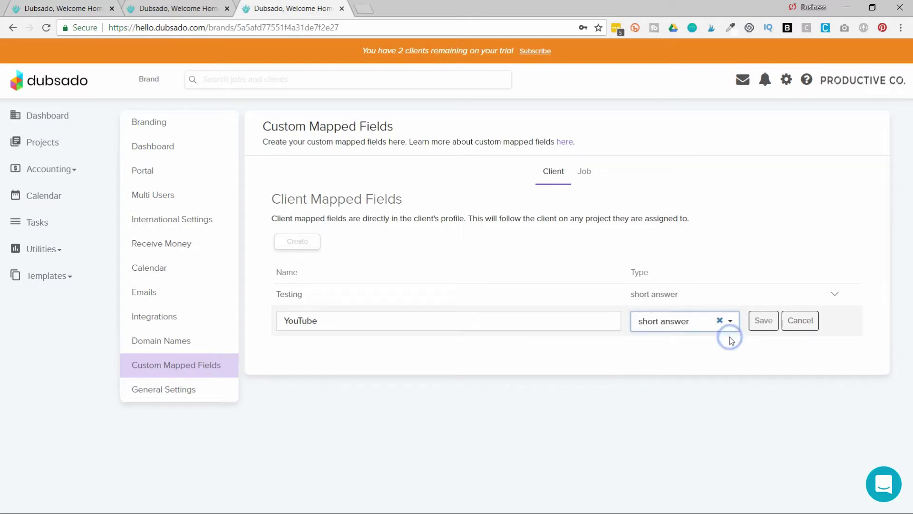
left_click(763, 323)
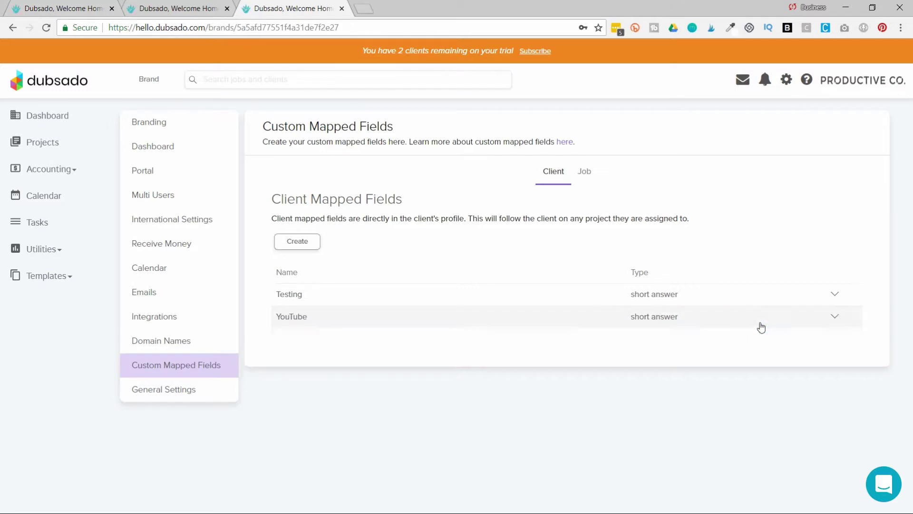
left_click(76, 2)
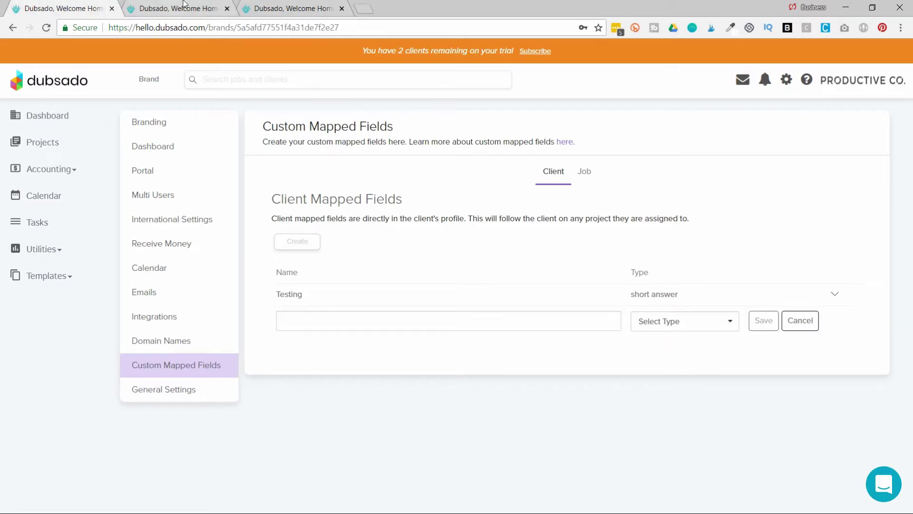
Reopen Lead Capture 1 and bring up the new 'What's your YouTube channel?' short-answer question's settings.
left_click(48, 285)
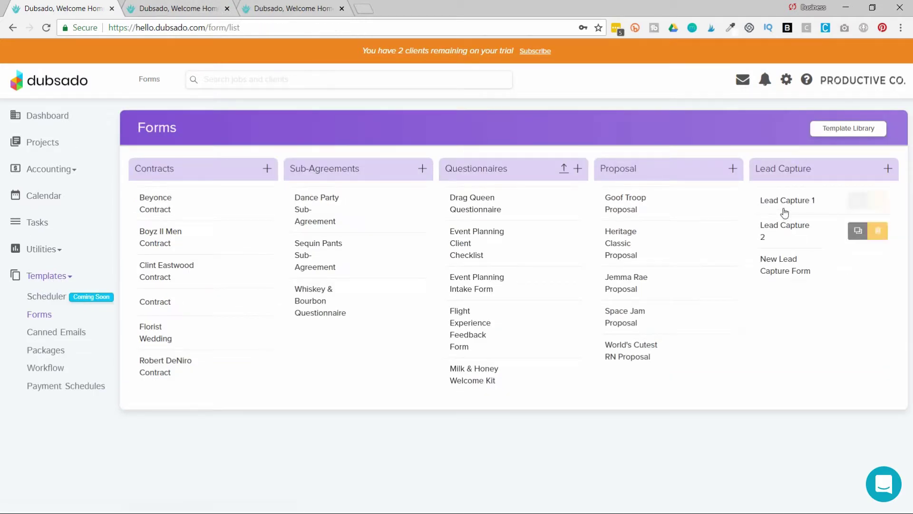
left_click(803, 200)
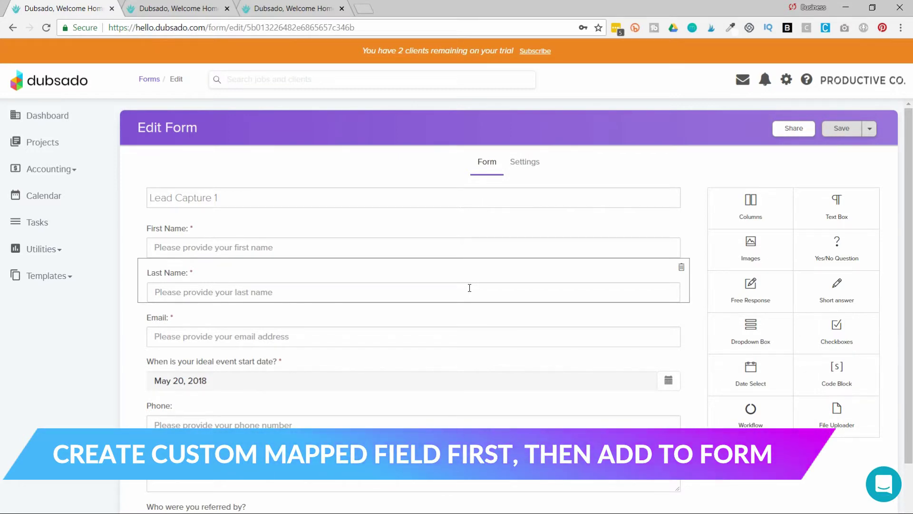
scroll(470, 288, "down", 1)
scroll(594, 295, "up", 1)
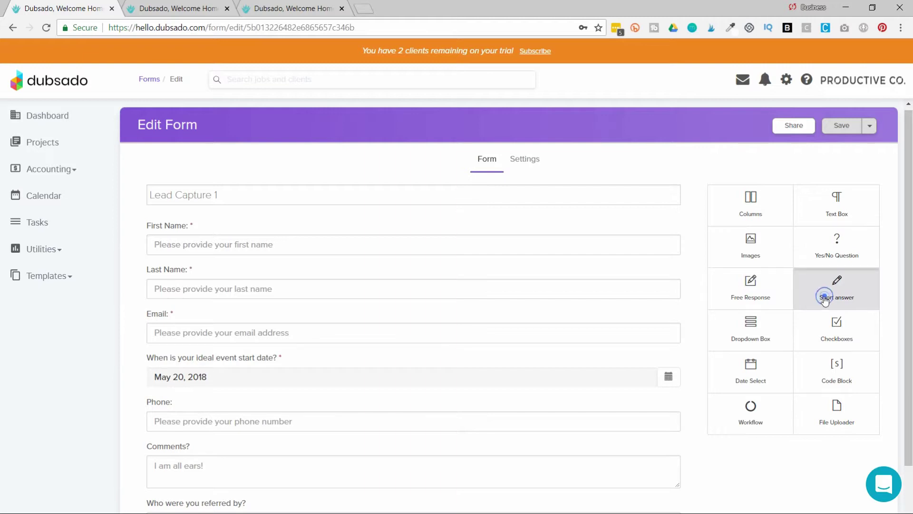
scroll(483, 383, "down", 3)
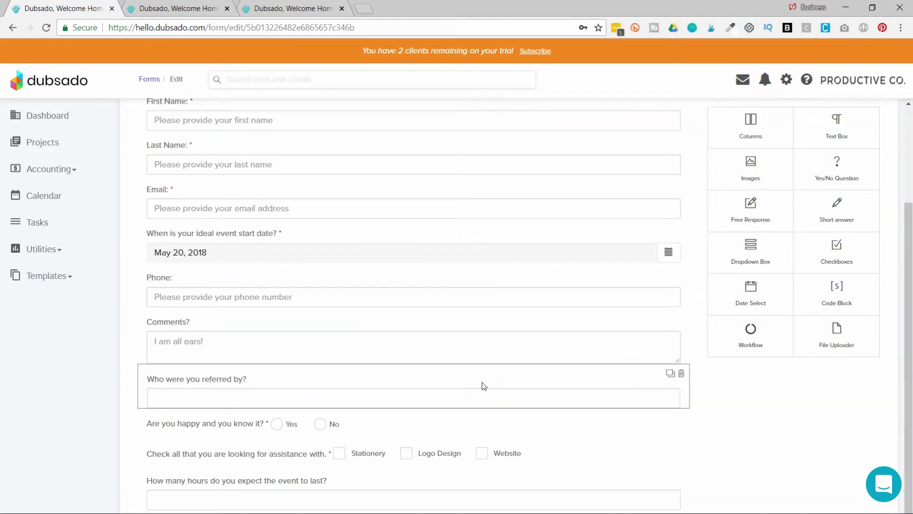
left_click(362, 477)
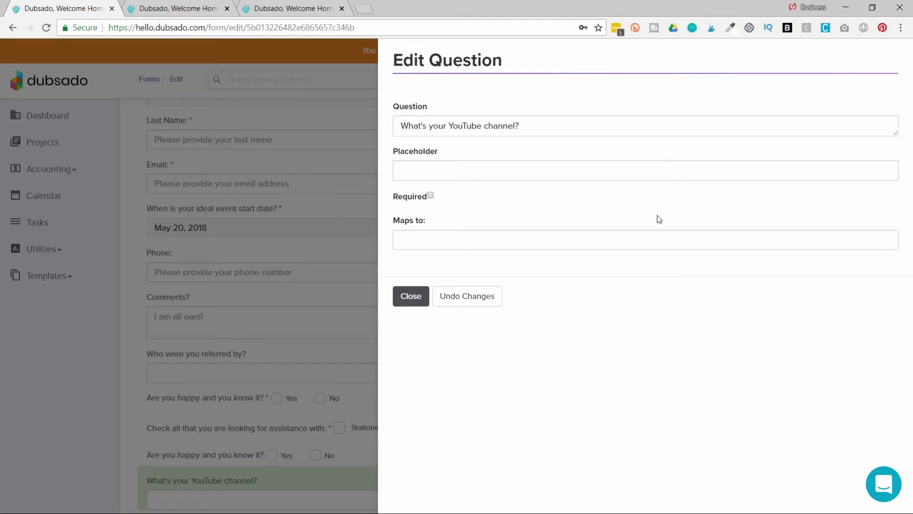
Map 'What's your YouTube channel?' to the YouTube client field and close the question settings.
left_click(779, 248)
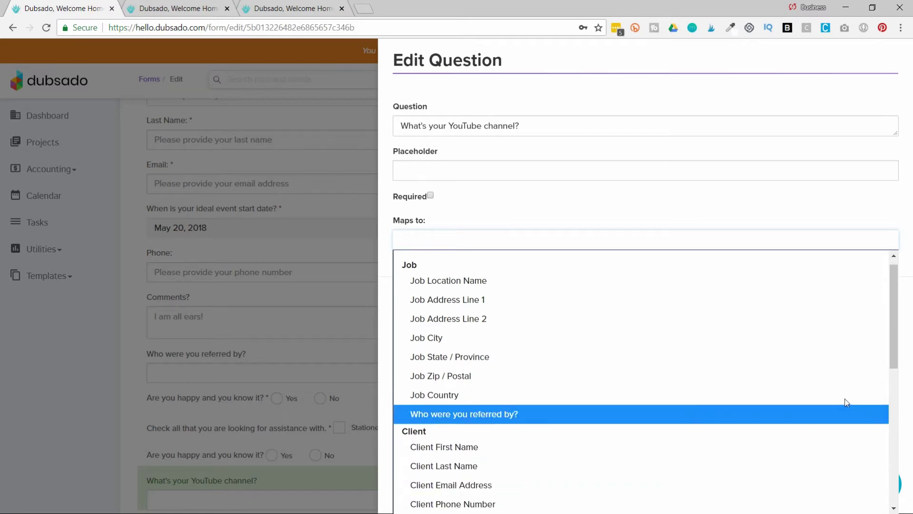
left_click_drag(894, 333, 894, 493)
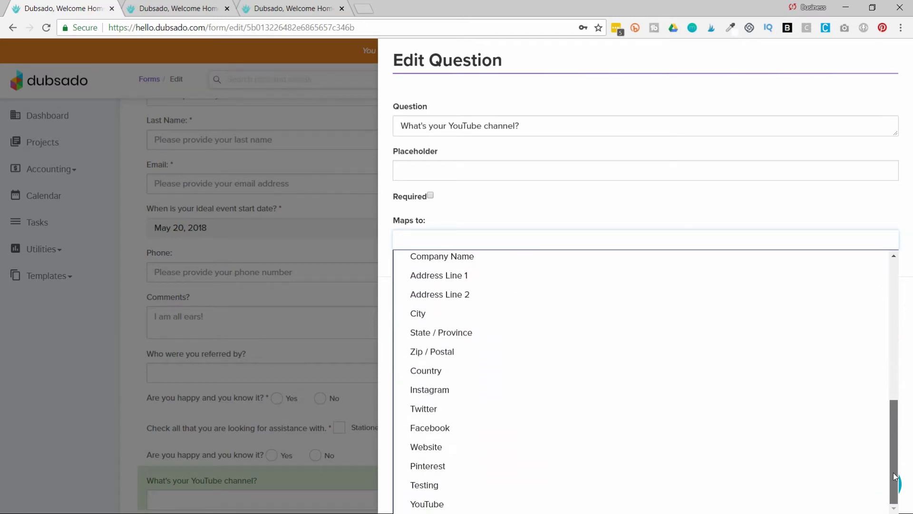
left_click(707, 503)
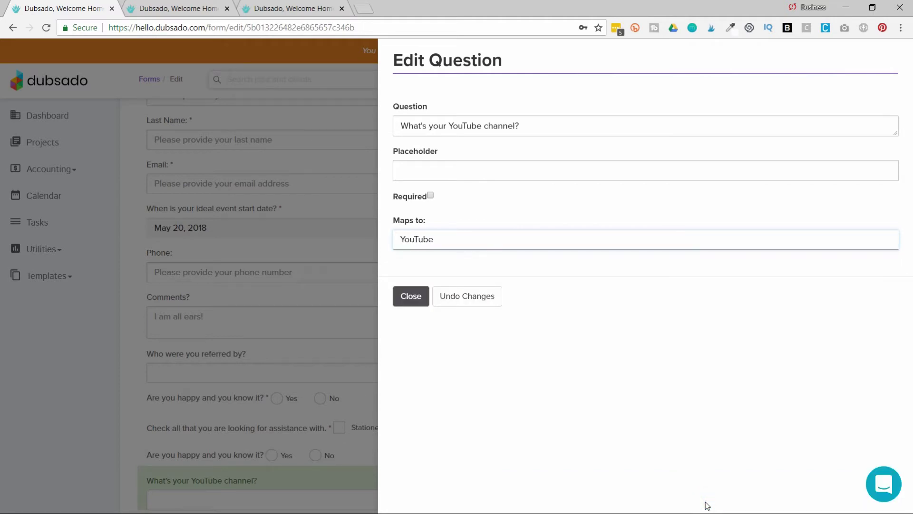
left_click(408, 295)
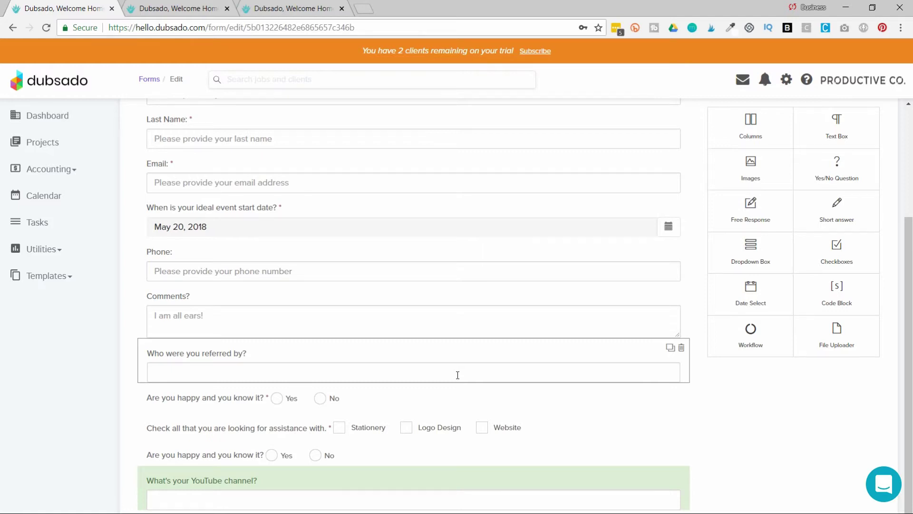
left_click(47, 249)
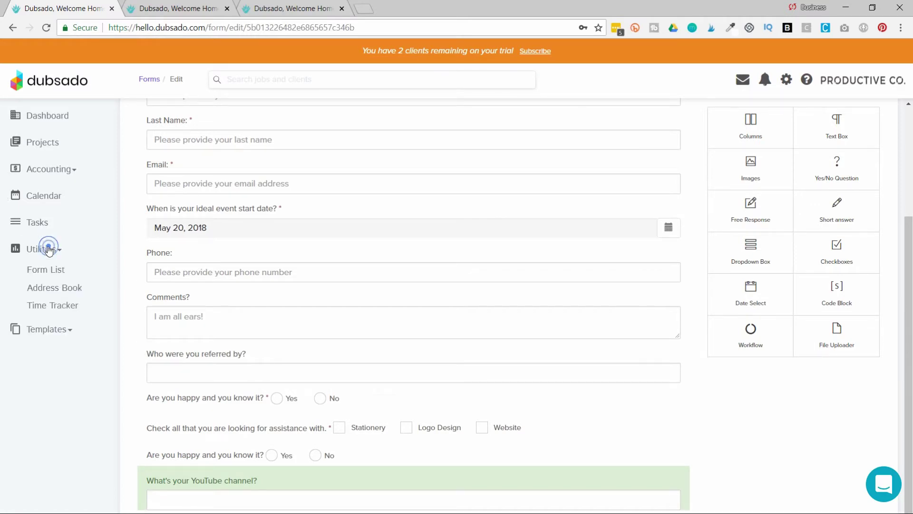
Look over the client's profile in the Address Book, then go to the Projects page.
left_click(31, 288)
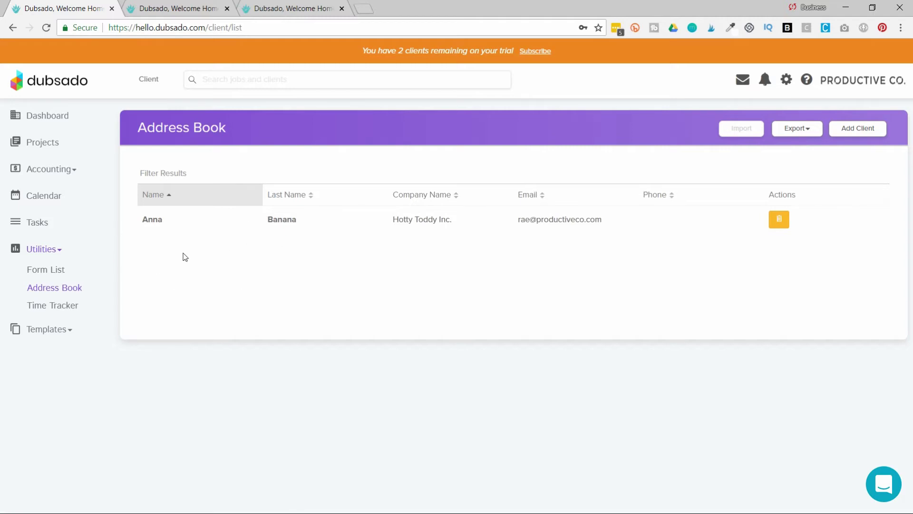
left_click(152, 227)
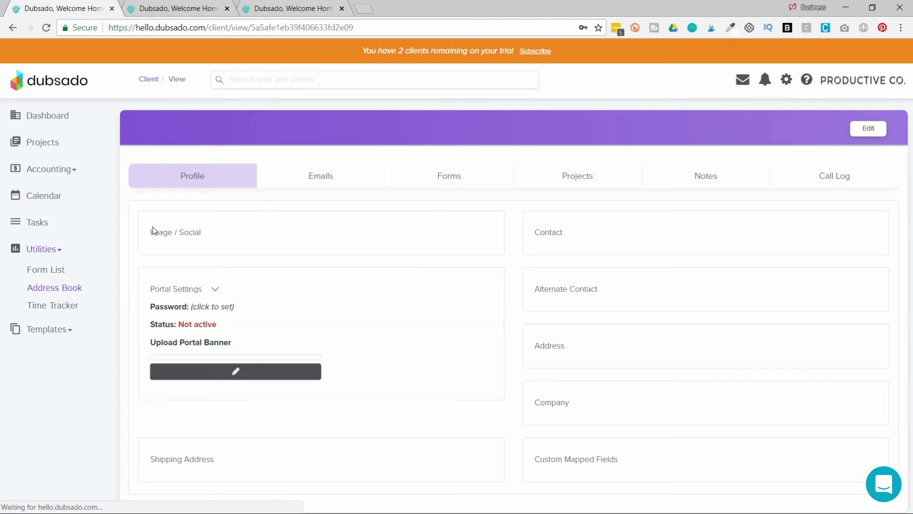
scroll(483, 334, "down", 3)
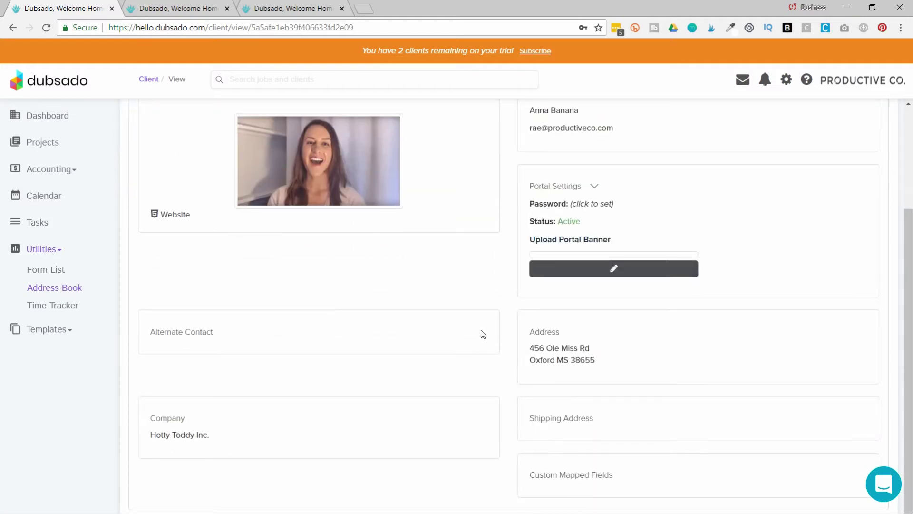
scroll(240, 310, "up", 3)
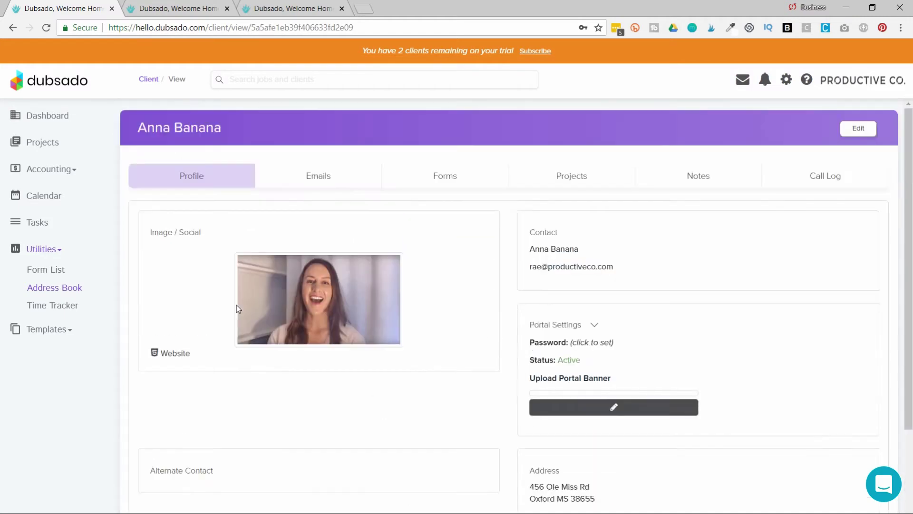
left_click(45, 140)
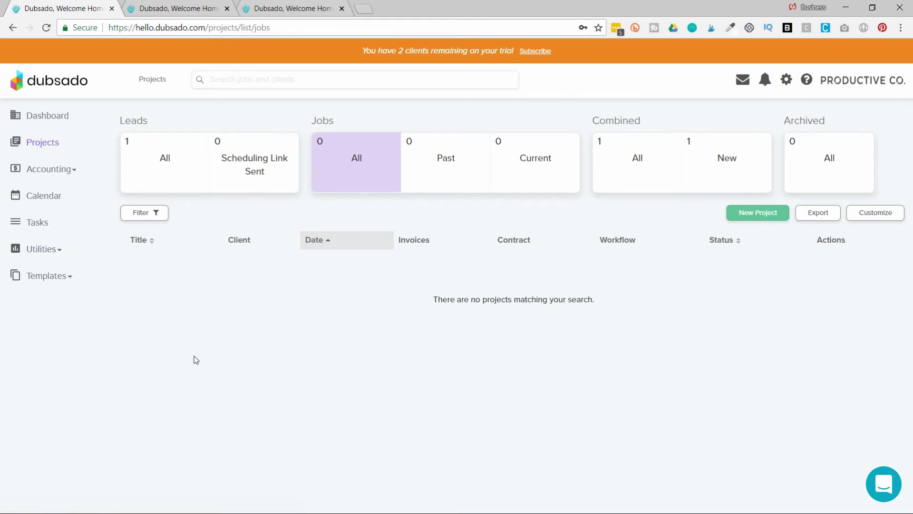
Open the Logo Design lead project from all leads and review its sent forms.
left_click(164, 152)
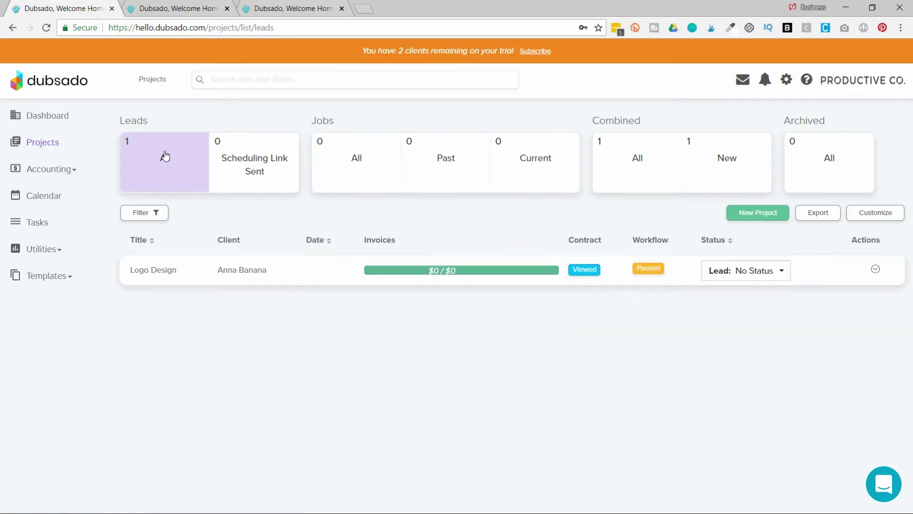
left_click(202, 274)
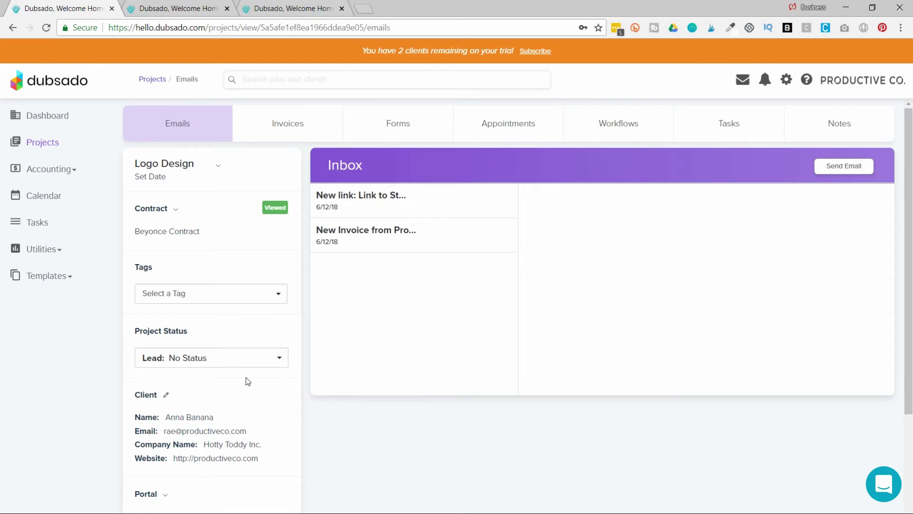
scroll(247, 378, "down", 3)
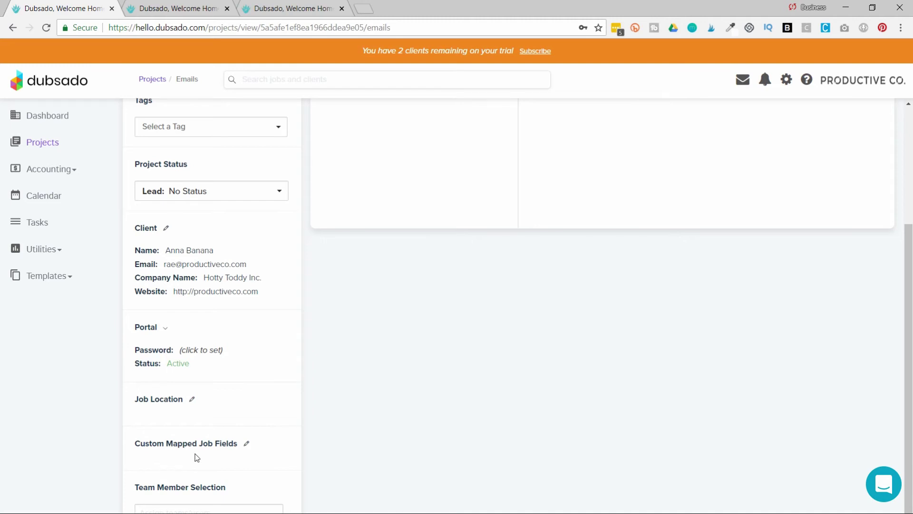
scroll(547, 316, "up", 3)
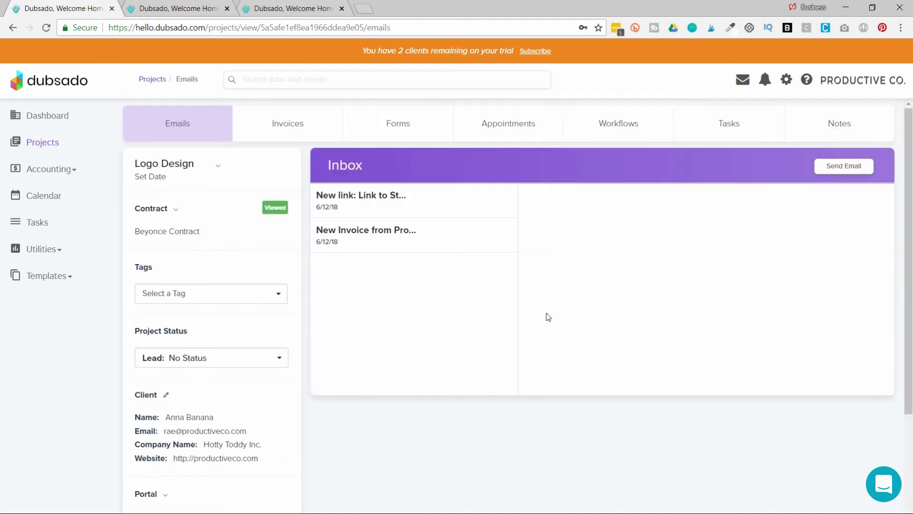
left_click(413, 131)
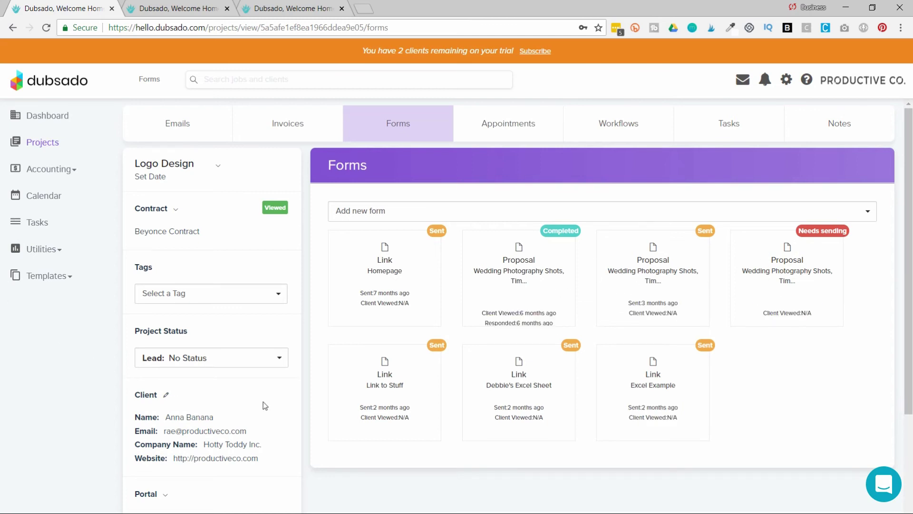
scroll(263, 401, "down", 3)
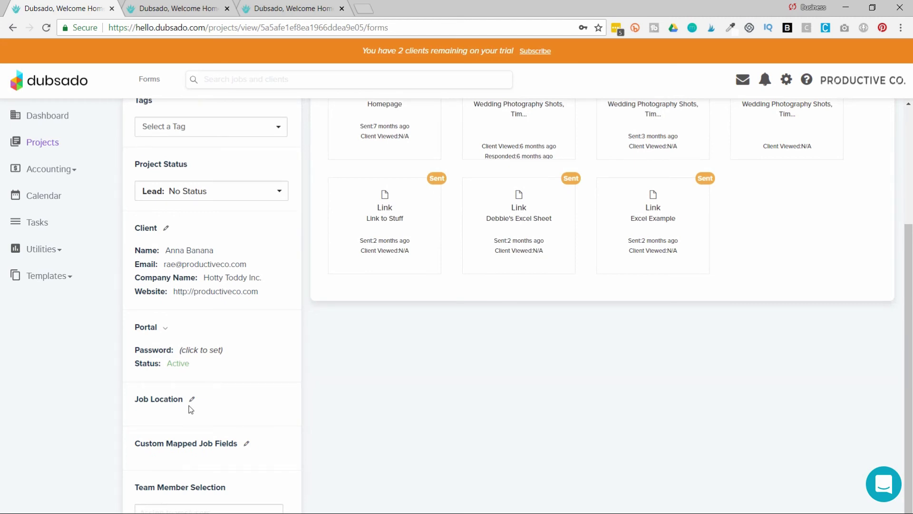